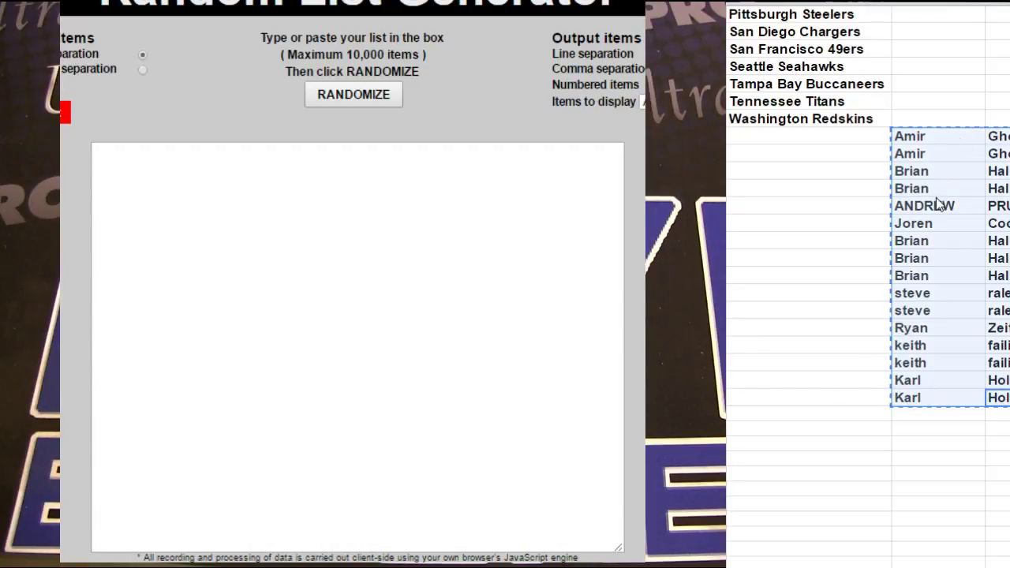
{"action": "scroll", "coordinate": [939, 205], "scroll_direction": "up", "scroll_amount": 8}
Paste the copied names beside the Arizona Cardinals and LA Rams rows
{"action": "left_click", "coordinate": [950, 26]}
{"action": "key", "text": "ctrl+v"}
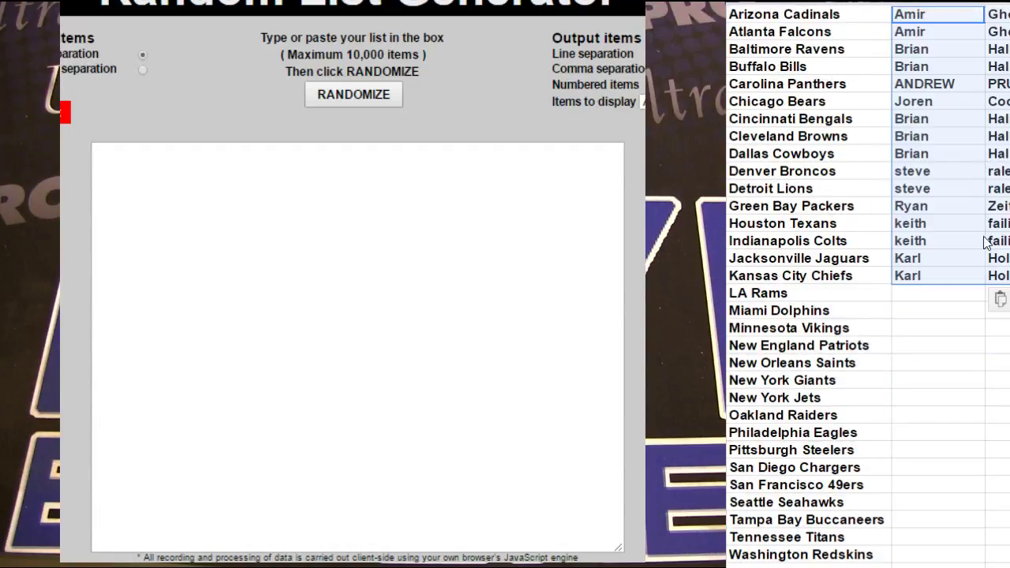
{"action": "left_click", "coordinate": [940, 293]}
{"action": "type", "text": "Amir Amir Brian Brian ANDREW Joren Brian Brian Brian steve steve Ryan keith keith Karl Karl"}
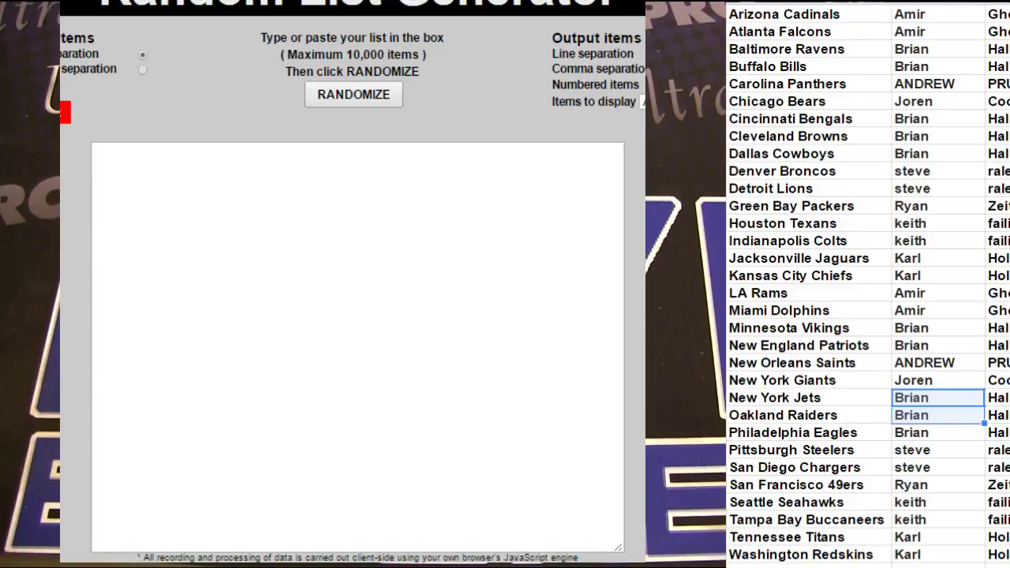
Copy the whole names column into Random List Generator and randomize it
{"action": "left_click_drag", "start_coordinate": [995, 554], "coordinate": [939, 14]}
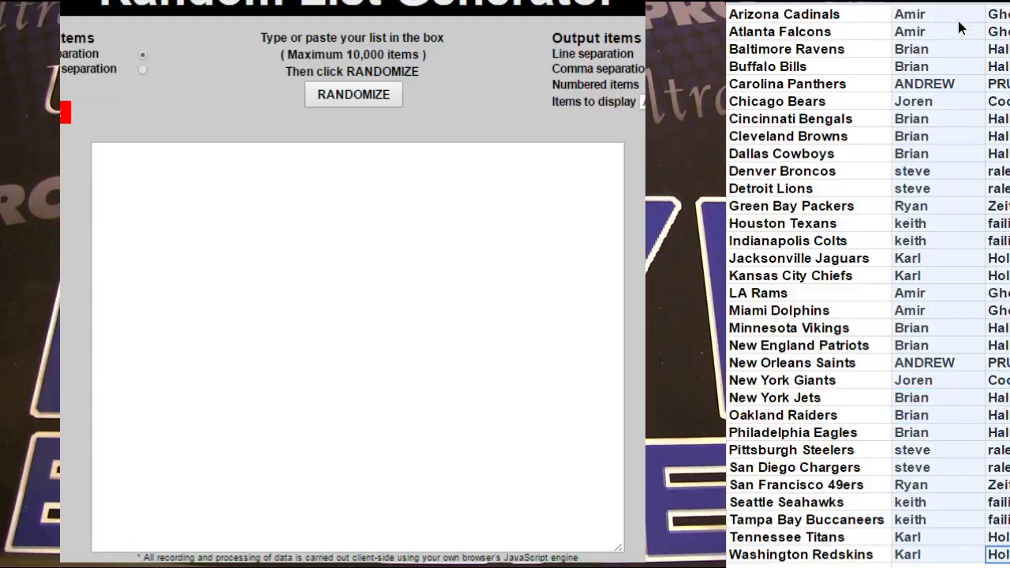
{"action": "key", "text": "ctrl+c"}
{"action": "left_click", "coordinate": [474, 198]}
{"action": "key", "text": "ctrl+v"}
{"action": "left_click", "coordinate": [348, 105]}
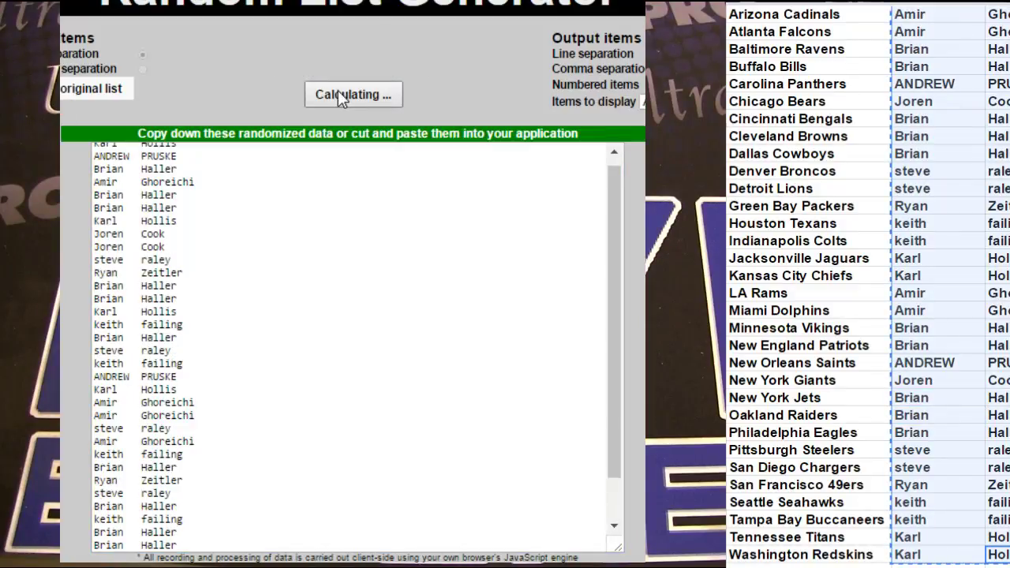
Paste the randomized names back over the old ones, starting beside Arizona Cardinals
{"action": "left_click", "coordinate": [276, 363]}
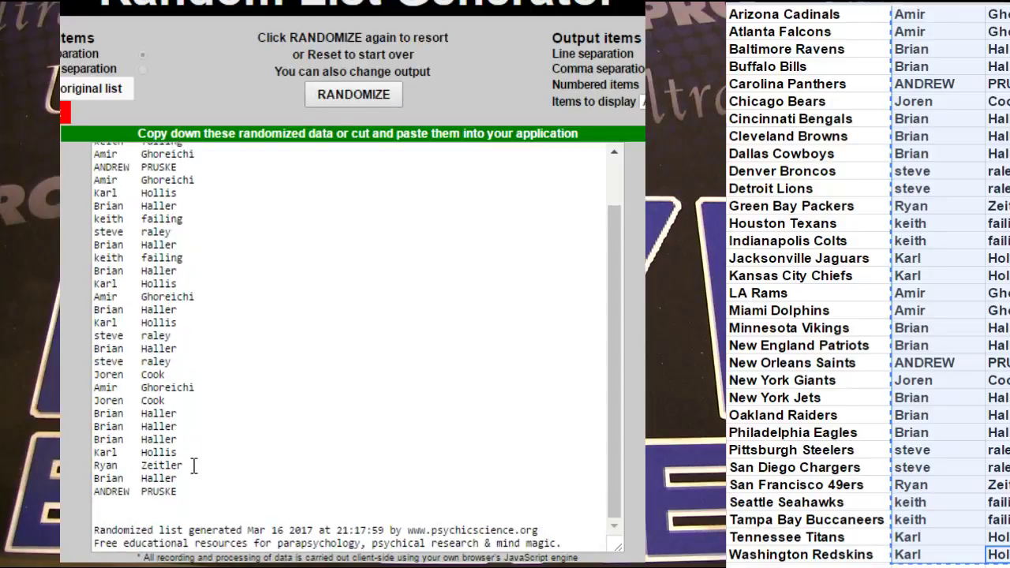
{"action": "key", "text": "ctrl+a"}
{"action": "scroll", "coordinate": [941, 65], "scroll_direction": "down", "scroll_amount": 1}
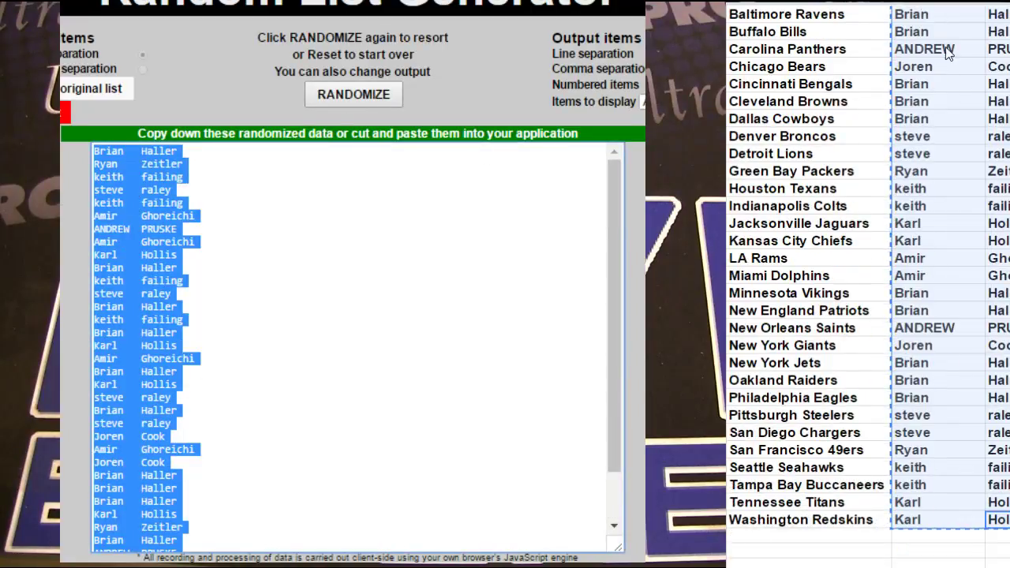
{"action": "scroll", "coordinate": [949, 52], "scroll_direction": "up", "scroll_amount": 1}
{"action": "left_click", "coordinate": [947, 16]}
{"action": "key", "text": "ctrl+v"}
{"action": "left_click", "coordinate": [941, 261]}
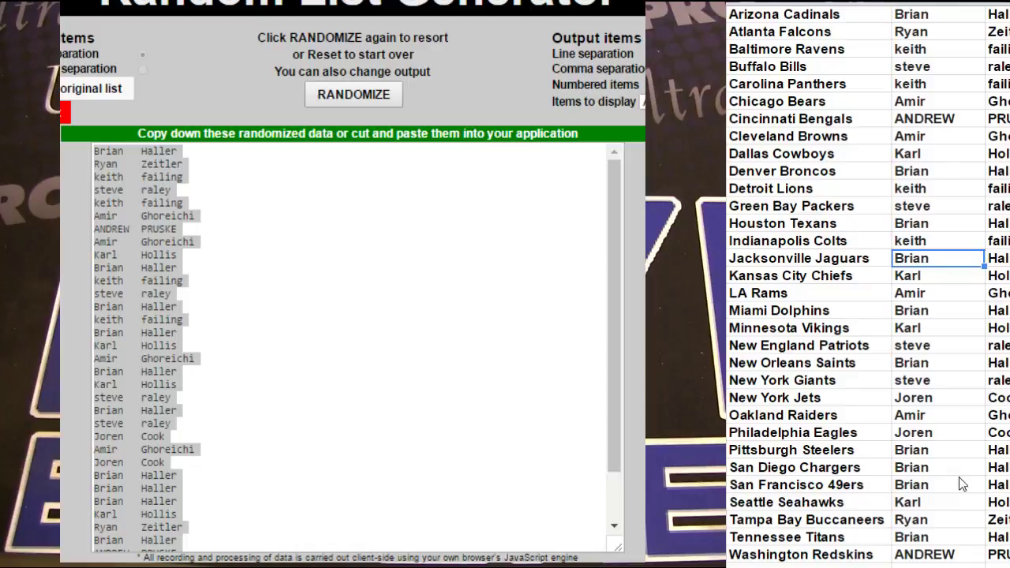
{"action": "left_click", "coordinate": [869, 557]}
{"action": "scroll", "coordinate": [864, 418], "scroll_direction": "down", "scroll_amount": 2}
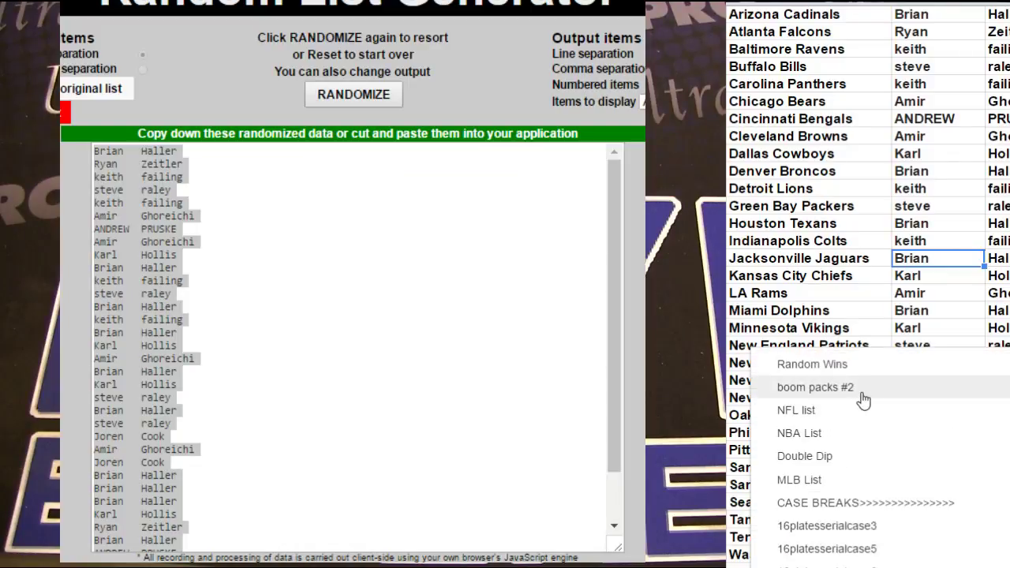
Copy the numbers column from the numbered sheet into the randomizer and shuffle it
{"action": "left_click", "coordinate": [864, 399]}
{"action": "scroll", "coordinate": [864, 399], "scroll_direction": "down", "scroll_amount": 5}
{"action": "scroll", "coordinate": [789, 410], "scroll_direction": "down", "scroll_amount": 3}
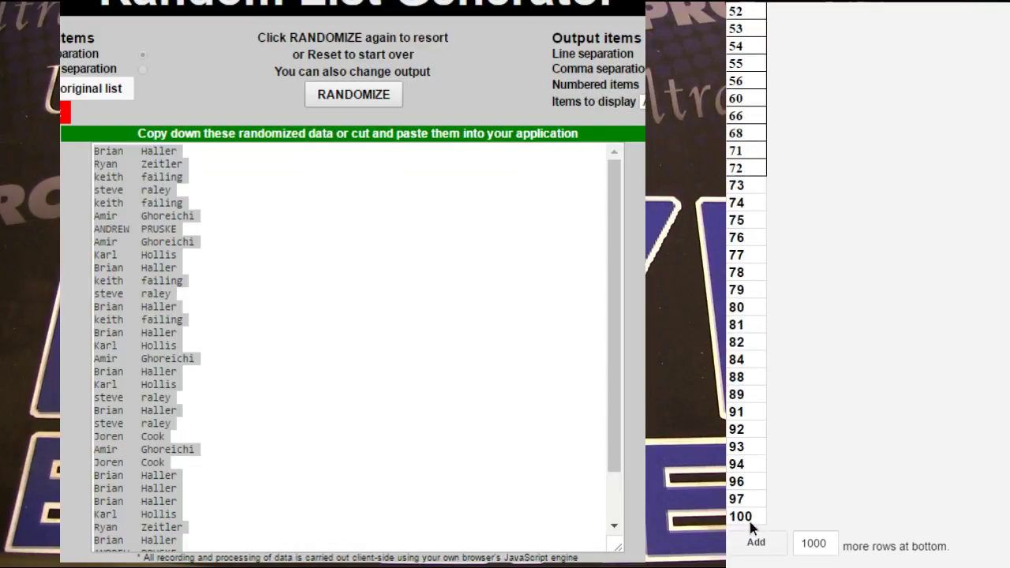
{"action": "left_click_drag", "start_coordinate": [746, 517], "coordinate": [751, 29]}
{"action": "key", "text": "ctrl+c"}
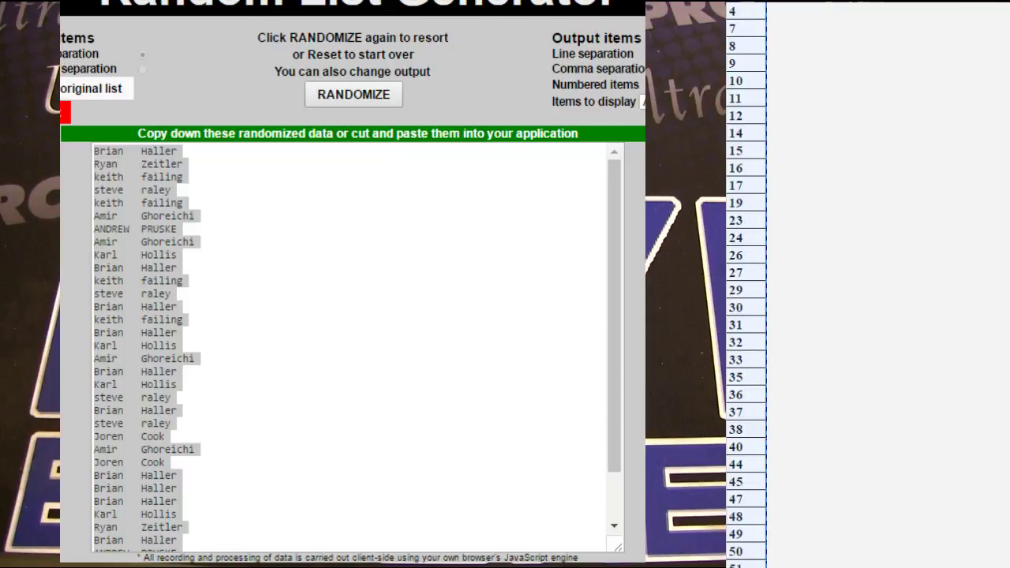
{"action": "left_click", "coordinate": [354, 94]}
{"action": "left_click", "coordinate": [363, 229]}
{"action": "key", "text": "ctrl+v"}
{"action": "scroll", "coordinate": [362, 230], "scroll_direction": "up", "scroll_amount": 10}
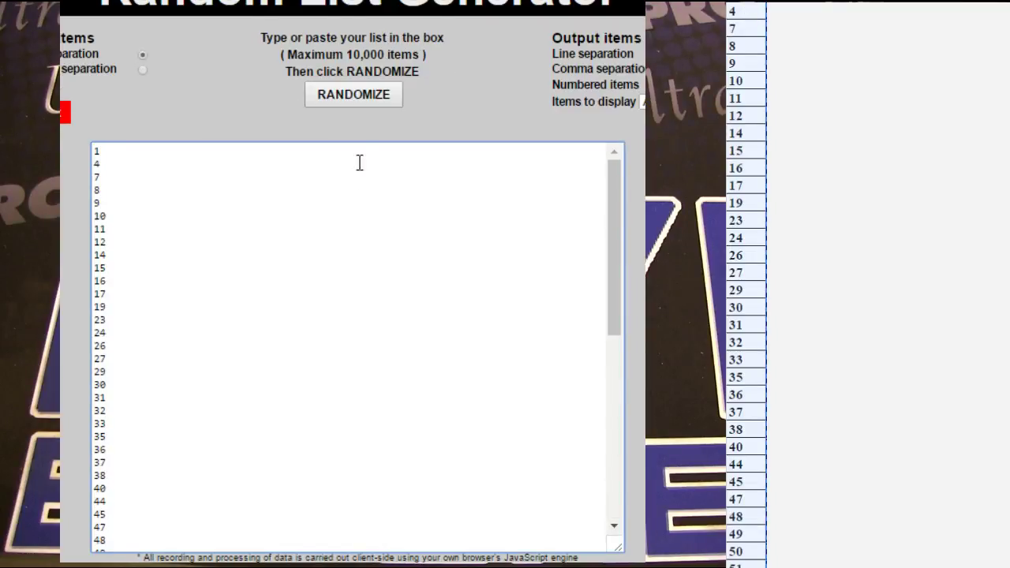
{"action": "left_click", "coordinate": [353, 94]}
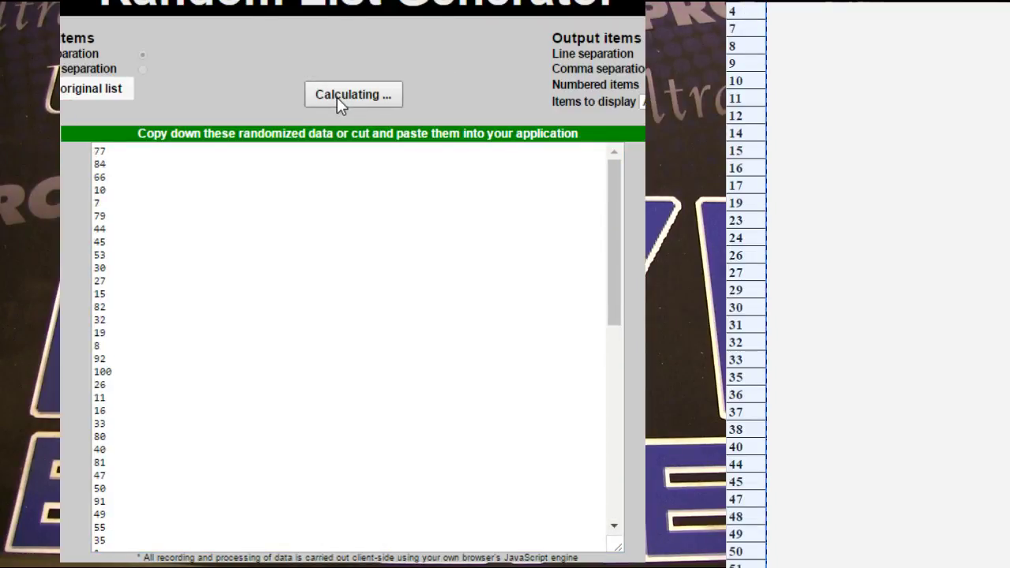
{"action": "scroll", "coordinate": [746, 316], "scroll_direction": "down", "scroll_amount": 10}
{"action": "scroll", "coordinate": [746, 316], "scroll_direction": "down", "scroll_amount": 5}
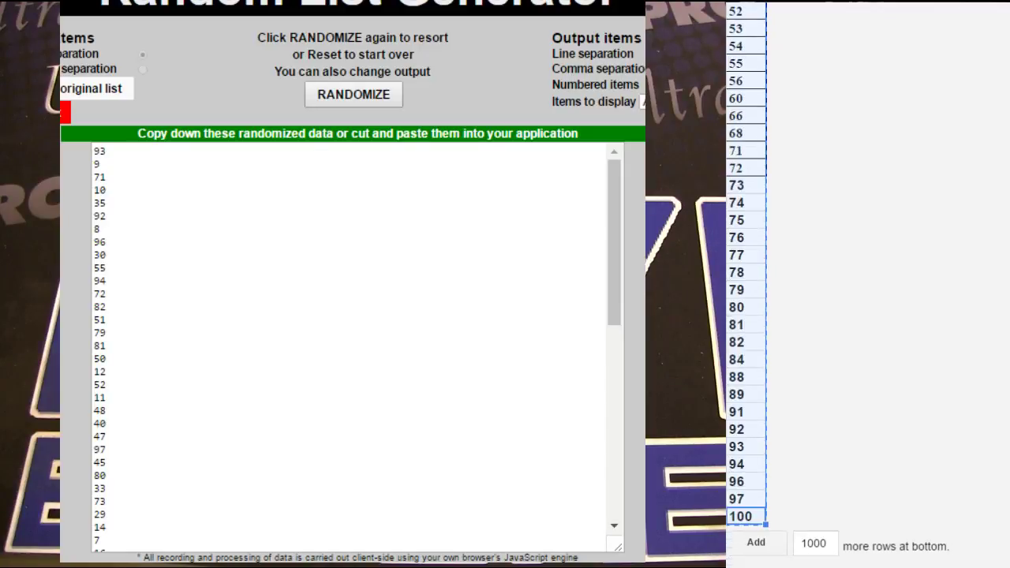
Delete a row from the number column and return to the NFL teams sheet
{"action": "right_click", "coordinate": [736, 447]}
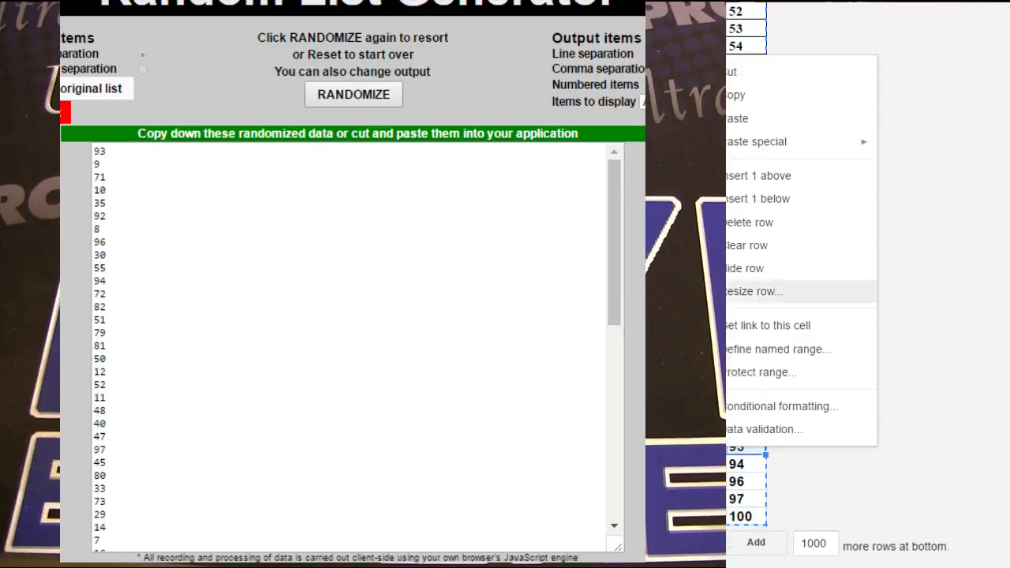
{"action": "left_click", "coordinate": [742, 225]}
{"action": "left_click", "coordinate": [795, 553]}
{"action": "scroll", "coordinate": [868, 473], "scroll_direction": "down", "scroll_amount": 5}
{"action": "scroll", "coordinate": [876, 481], "scroll_direction": "down", "scroll_amount": 5}
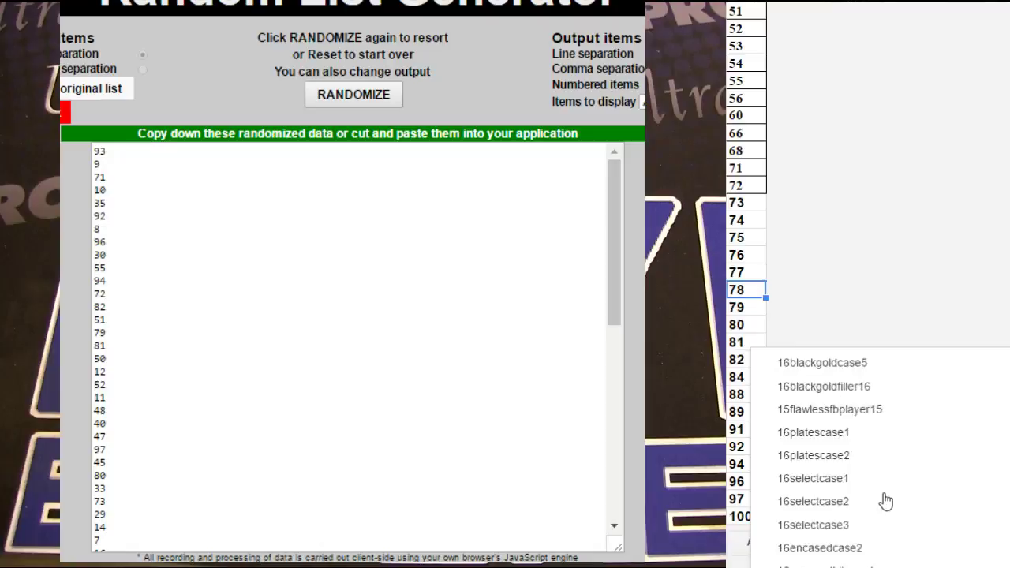
{"action": "scroll", "coordinate": [885, 494], "scroll_direction": "down", "scroll_amount": 3}
{"action": "scroll", "coordinate": [888, 500], "scroll_direction": "down", "scroll_amount": 4}
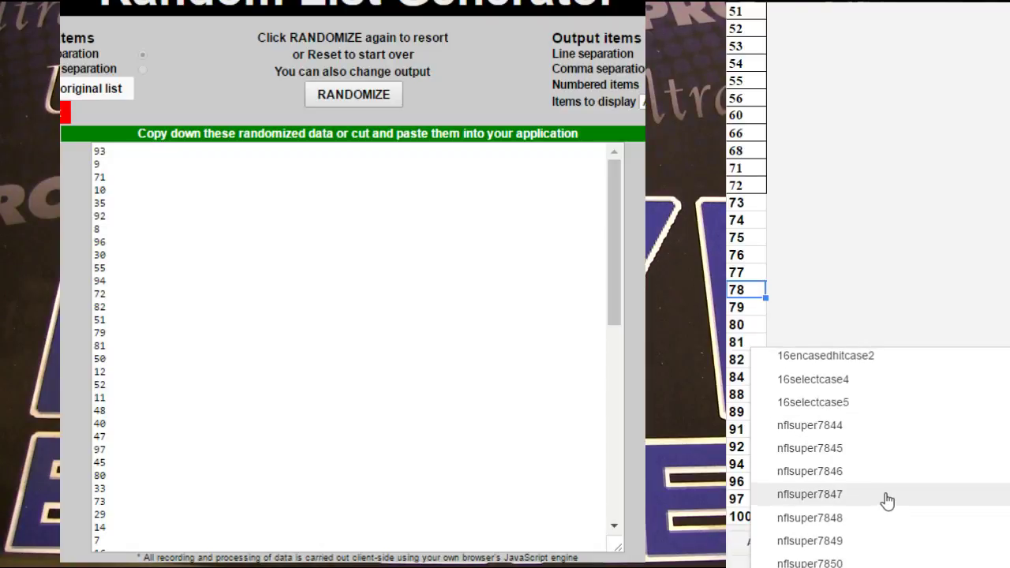
{"action": "scroll", "coordinate": [888, 500], "scroll_direction": "up", "scroll_amount": 7}
{"action": "scroll", "coordinate": [888, 499], "scroll_direction": "up", "scroll_amount": 4}
{"action": "scroll", "coordinate": [884, 493], "scroll_direction": "up", "scroll_amount": 4}
{"action": "scroll", "coordinate": [880, 486], "scroll_direction": "up", "scroll_amount": 4}
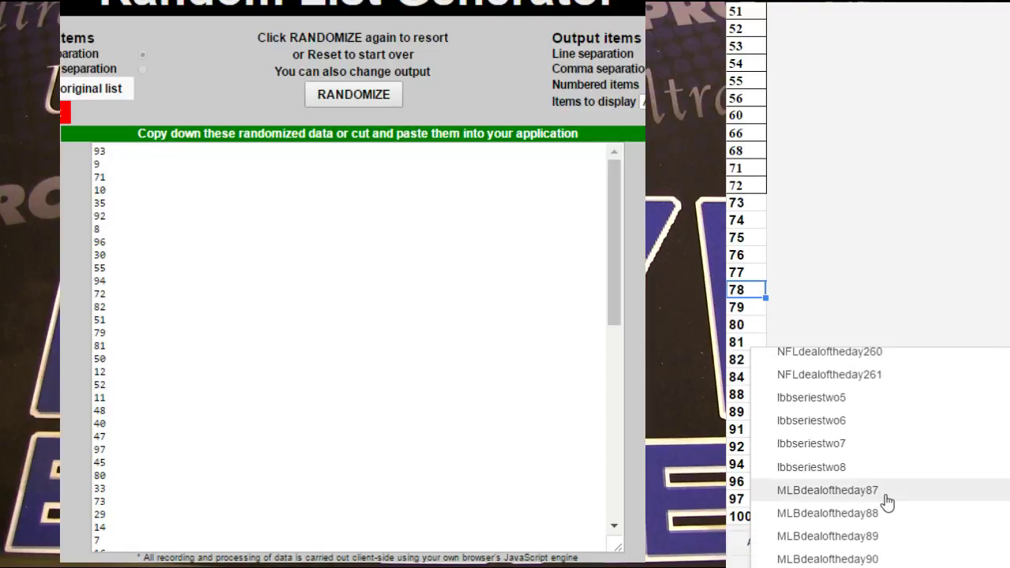
{"action": "scroll", "coordinate": [872, 450], "scroll_direction": "up", "scroll_amount": 2}
{"action": "left_click", "coordinate": [870, 442]}
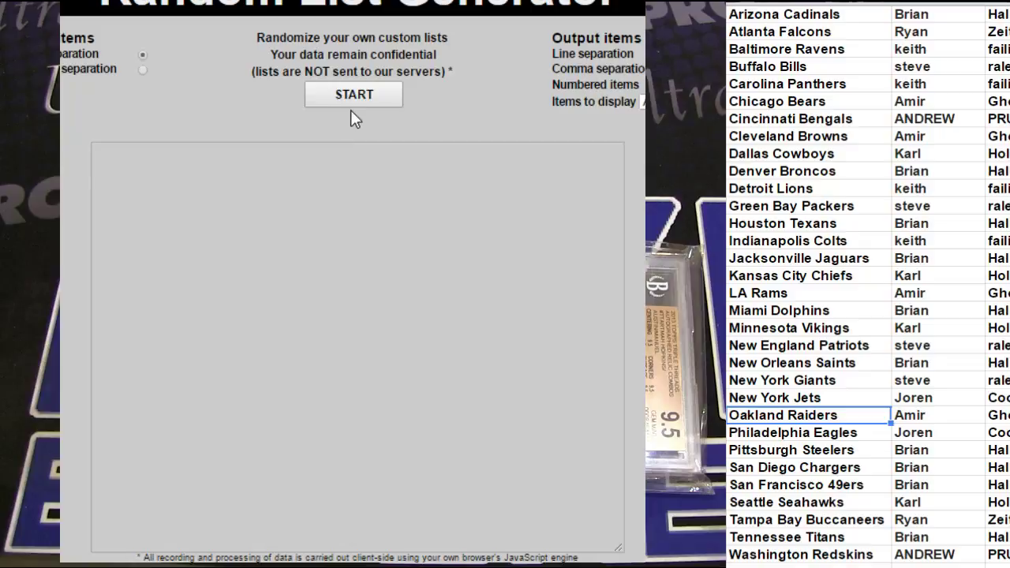
Randomize a new list of bills, rams and texans in the generator
{"action": "left_click", "coordinate": [354, 95]}
{"action": "left_click", "coordinate": [354, 329]}
{"action": "type", "text": "texans"}
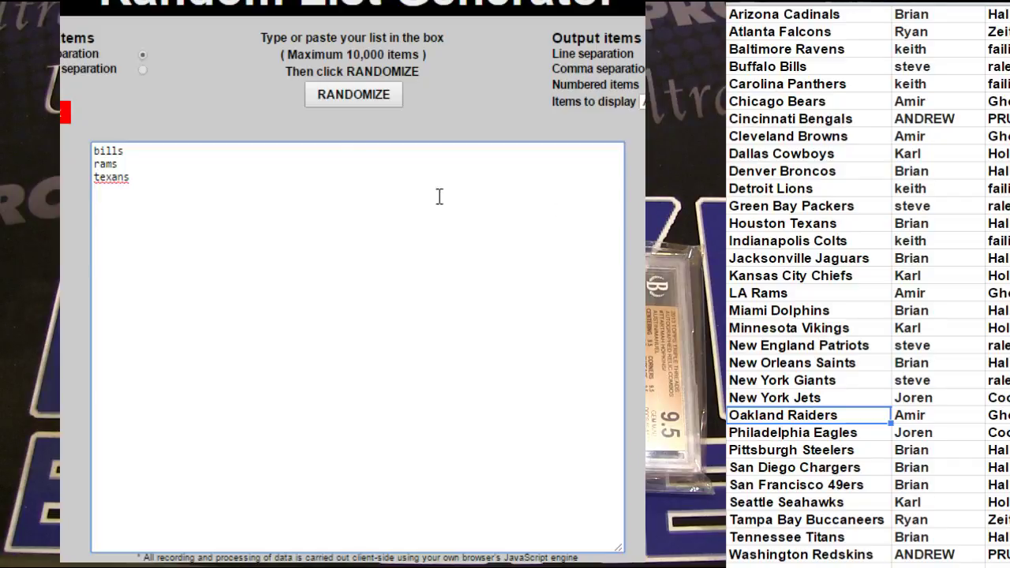
{"action": "left_click", "coordinate": [351, 96]}
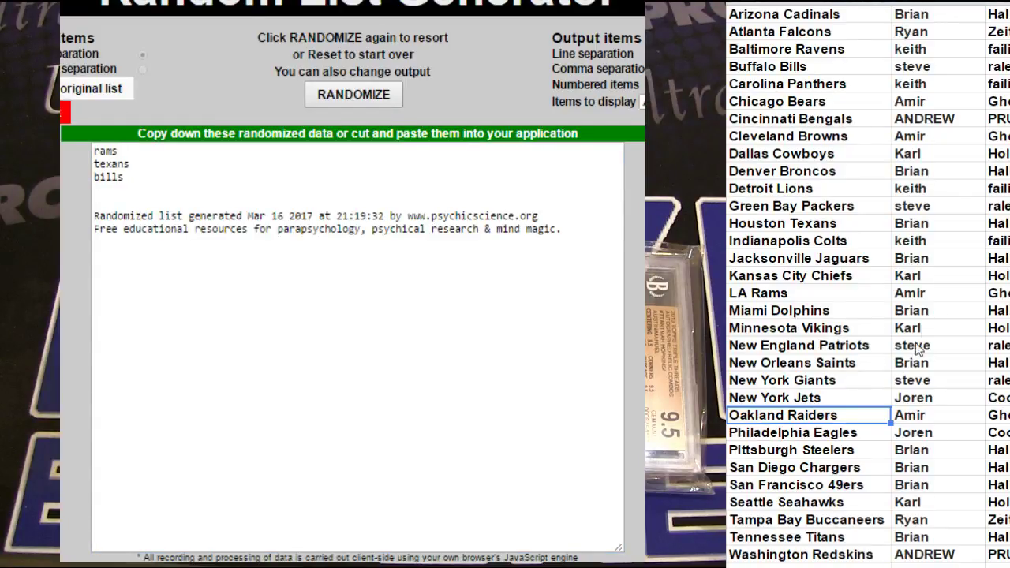
Paste the LA Rams row's names into an empty cell below the team table
{"action": "left_click", "coordinate": [909, 293]}
{"action": "scroll", "coordinate": [916, 395], "scroll_direction": "down", "scroll_amount": 5}
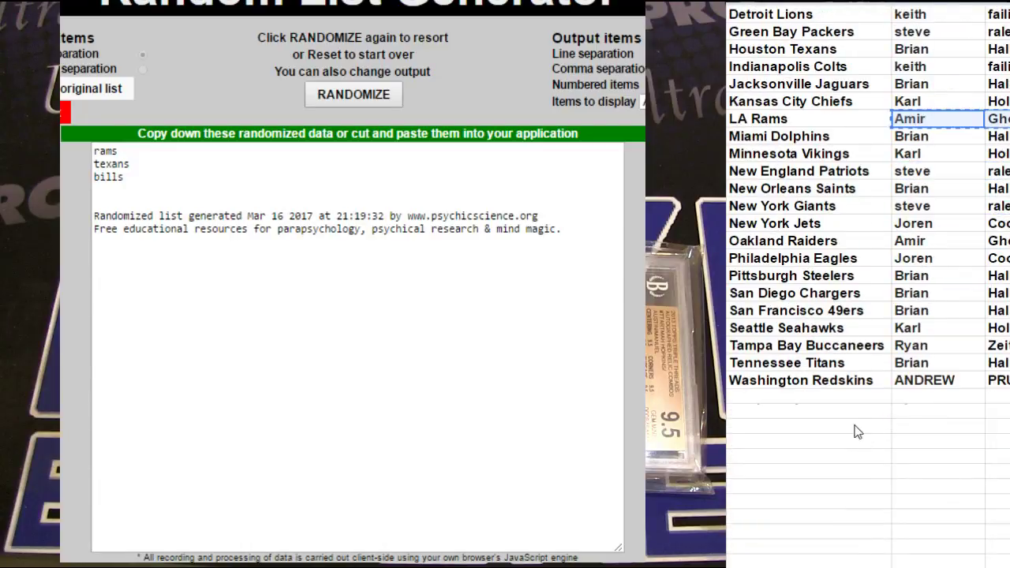
{"action": "left_click", "coordinate": [859, 432]}
{"action": "key", "text": "ctrl+v"}
{"action": "left_click", "coordinate": [874, 280]}
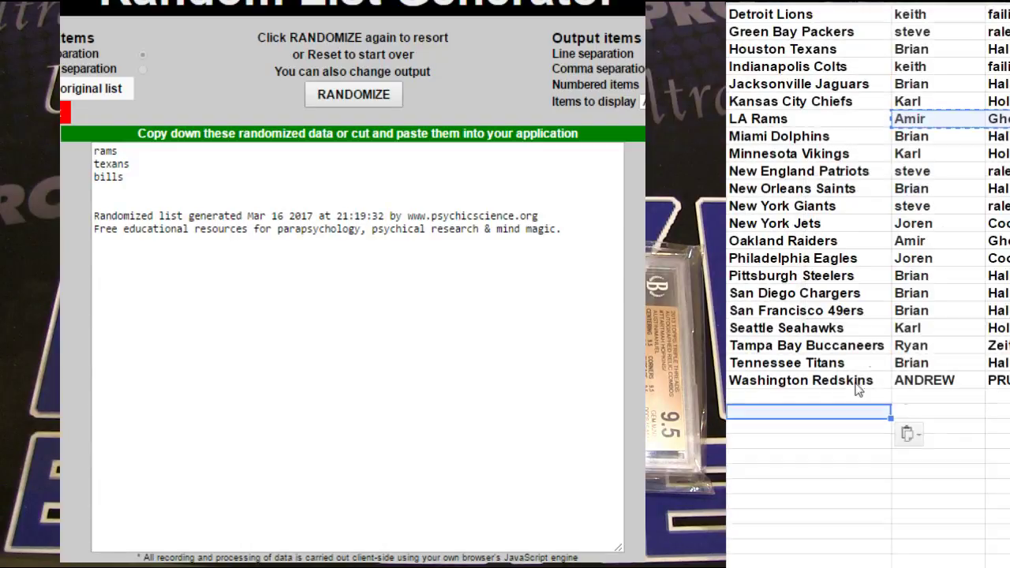
{"action": "key", "text": "ctrl+v"}
{"action": "left_click", "coordinate": [845, 509]}
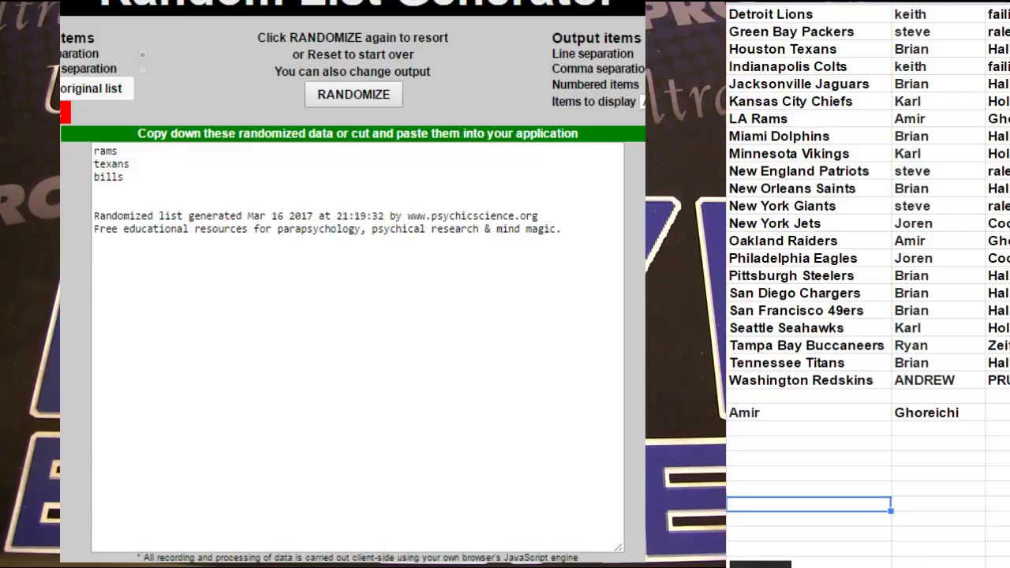
Cut the block of twelve names on the letters A–Y sheet
{"action": "left_click", "coordinate": [762, 564]}
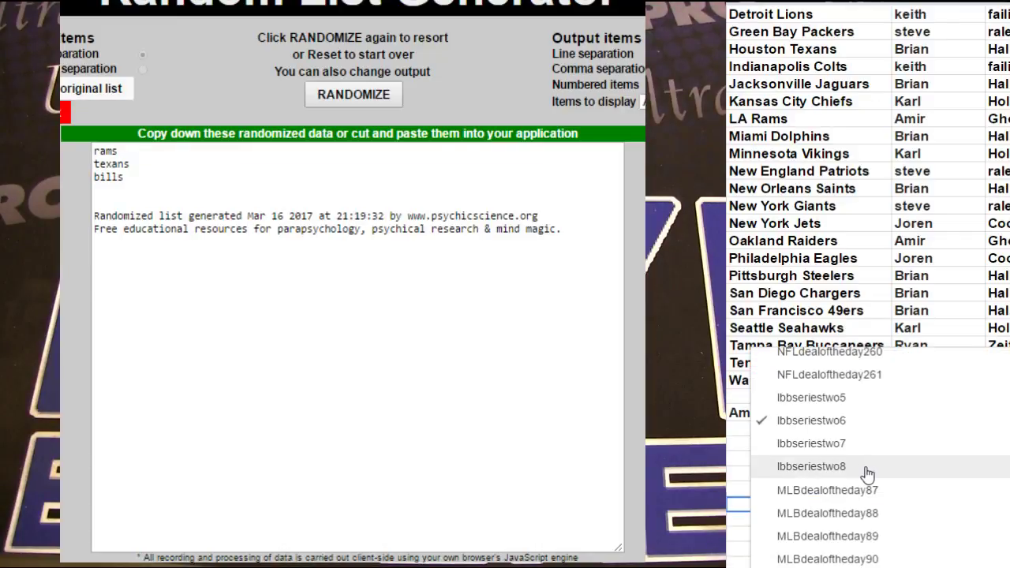
{"action": "scroll", "coordinate": [868, 473], "scroll_direction": "up", "scroll_amount": 3}
{"action": "scroll", "coordinate": [870, 481], "scroll_direction": "down", "scroll_amount": 4}
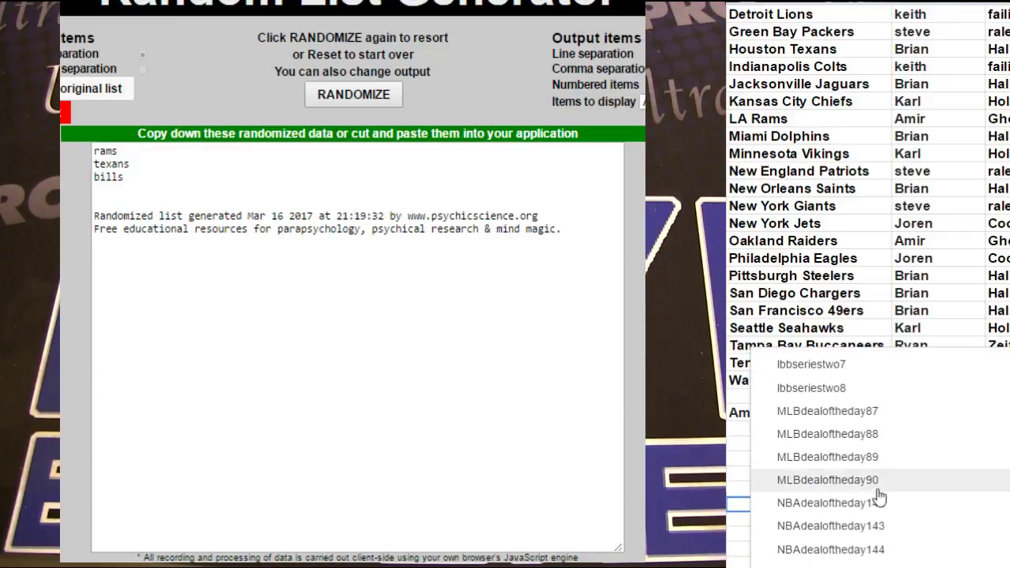
{"action": "scroll", "coordinate": [876, 489], "scroll_direction": "down", "scroll_amount": 4}
{"action": "scroll", "coordinate": [884, 501], "scroll_direction": "down", "scroll_amount": 4}
{"action": "scroll", "coordinate": [892, 513], "scroll_direction": "down", "scroll_amount": 2}
{"action": "scroll", "coordinate": [893, 513], "scroll_direction": "down", "scroll_amount": 5}
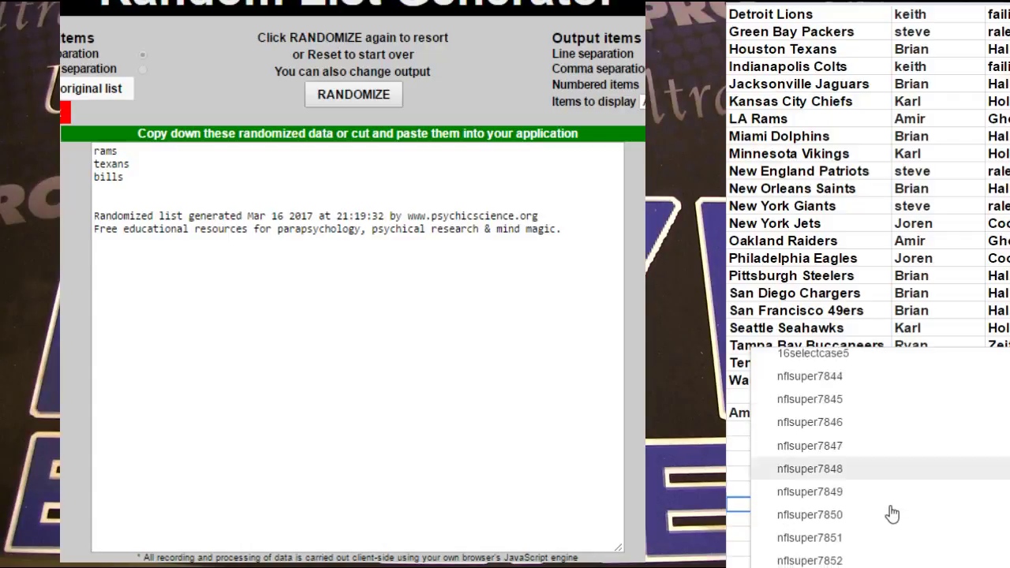
{"action": "scroll", "coordinate": [892, 515], "scroll_direction": "down", "scroll_amount": 2}
{"action": "scroll", "coordinate": [892, 517], "scroll_direction": "up", "scroll_amount": 3}
{"action": "scroll", "coordinate": [892, 518], "scroll_direction": "down", "scroll_amount": 4}
{"action": "scroll", "coordinate": [892, 519], "scroll_direction": "down", "scroll_amount": 4}
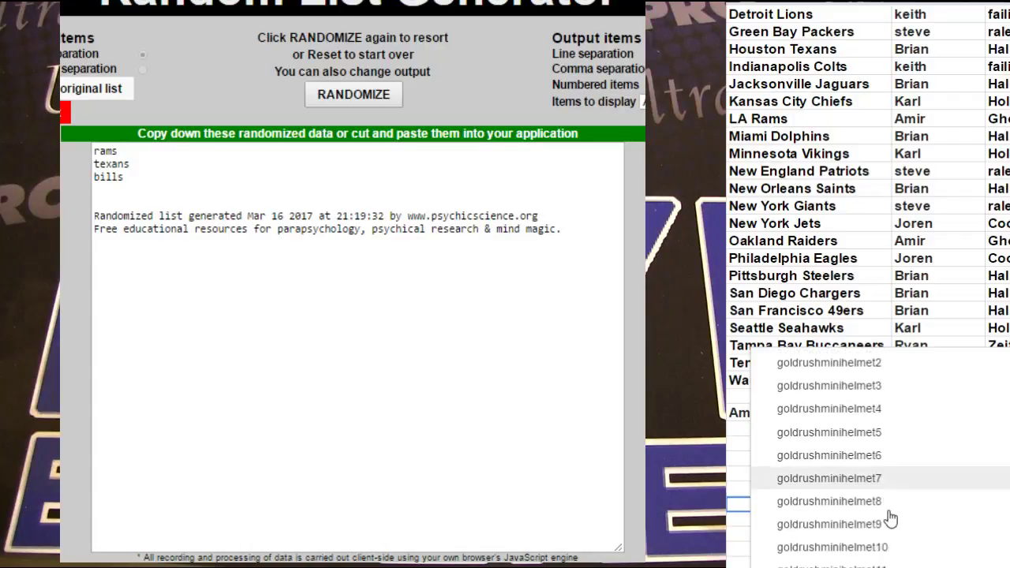
{"action": "scroll", "coordinate": [891, 517], "scroll_direction": "up", "scroll_amount": 1}
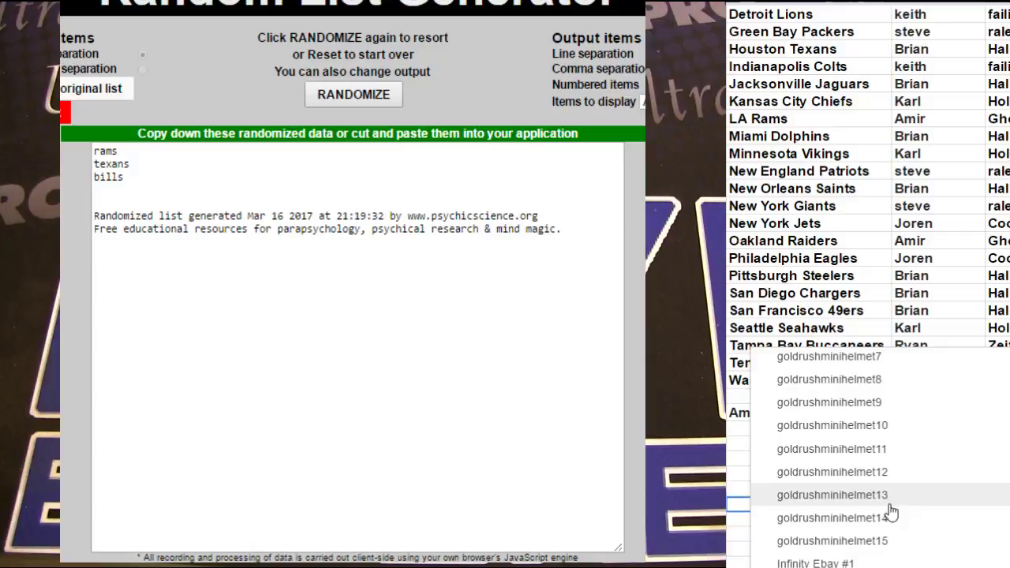
{"action": "left_click", "coordinate": [891, 515]}
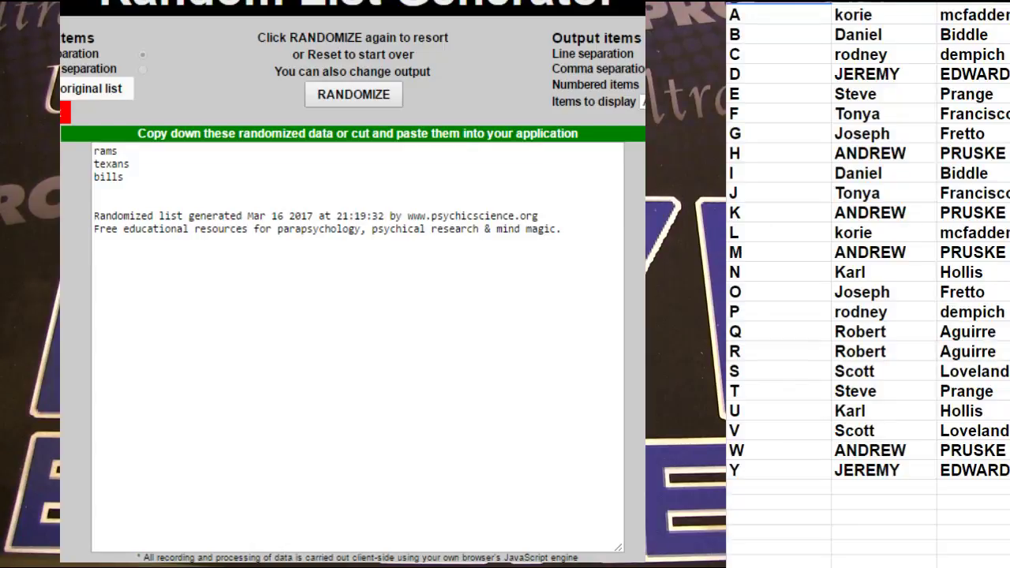
{"action": "scroll", "coordinate": [869, 284], "scroll_direction": "down", "scroll_amount": 5}
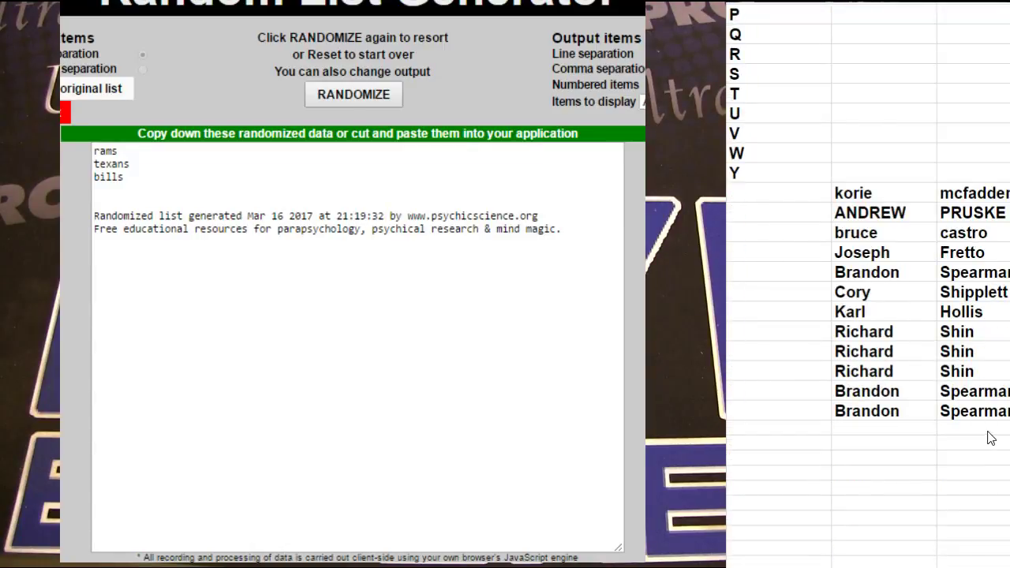
{"action": "left_click_drag", "start_coordinate": [976, 412], "coordinate": [869, 193]}
{"action": "key", "text": "Delete"}
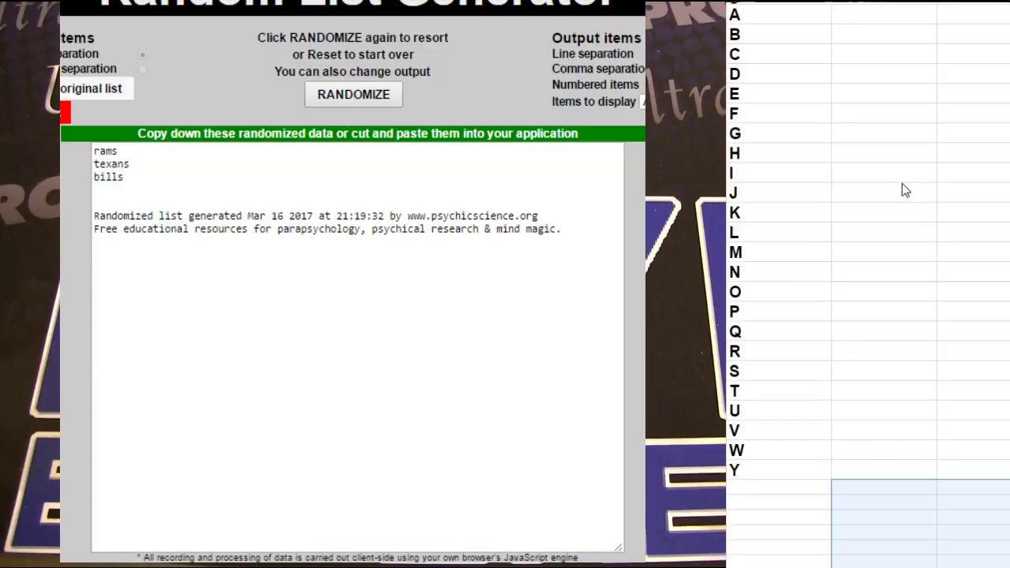
Paste the names beside letters A–L and M–Y, then reset the list generator
{"action": "left_click", "coordinate": [882, 29]}
{"action": "key", "text": "ctrl+v"}
{"action": "left_click", "coordinate": [887, 260]}
{"action": "key", "text": "ctrl+v"}
{"action": "left_click", "coordinate": [884, 503]}
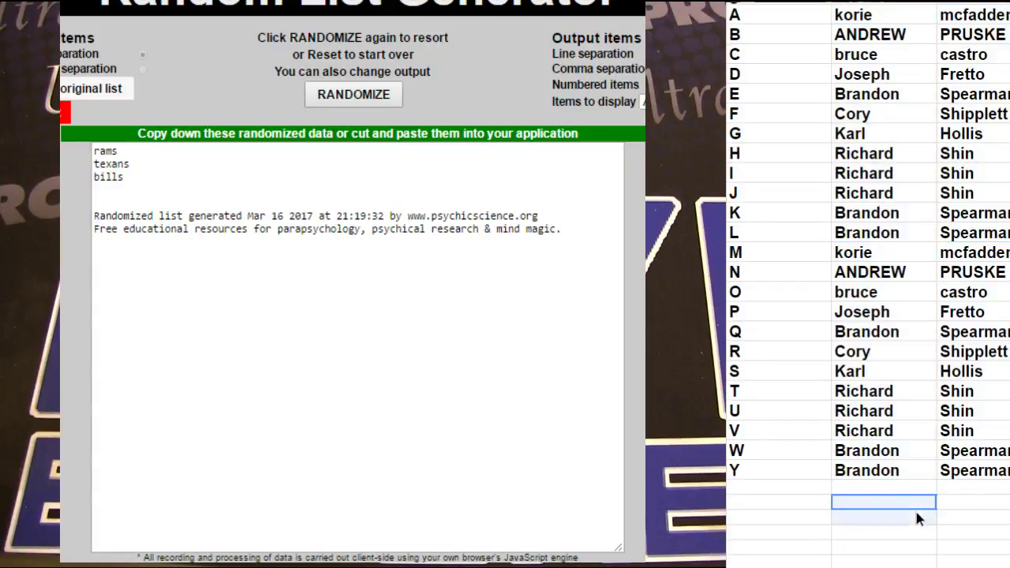
{"action": "left_click", "coordinate": [66, 115]}
{"action": "left_click", "coordinate": [353, 94]}
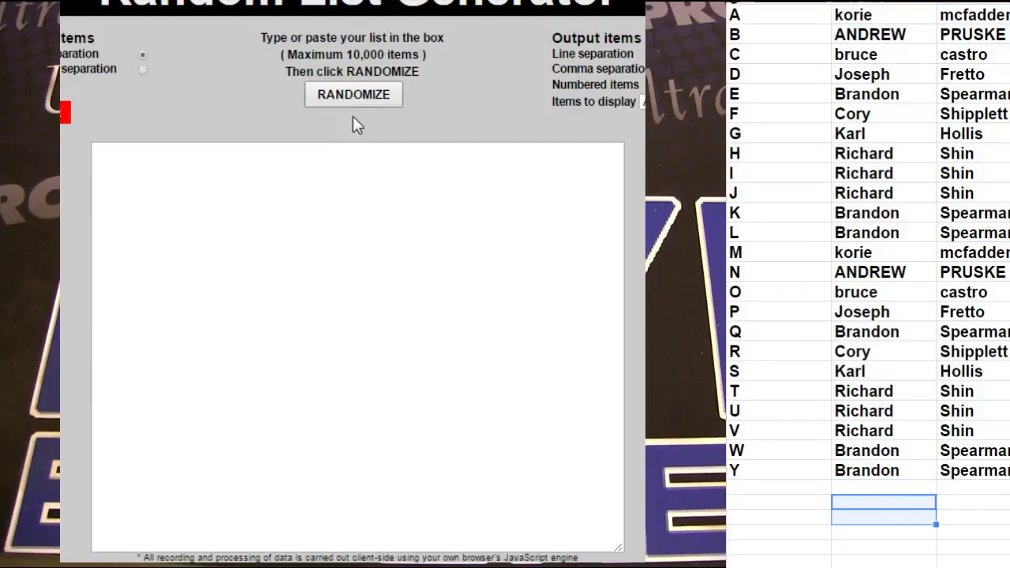